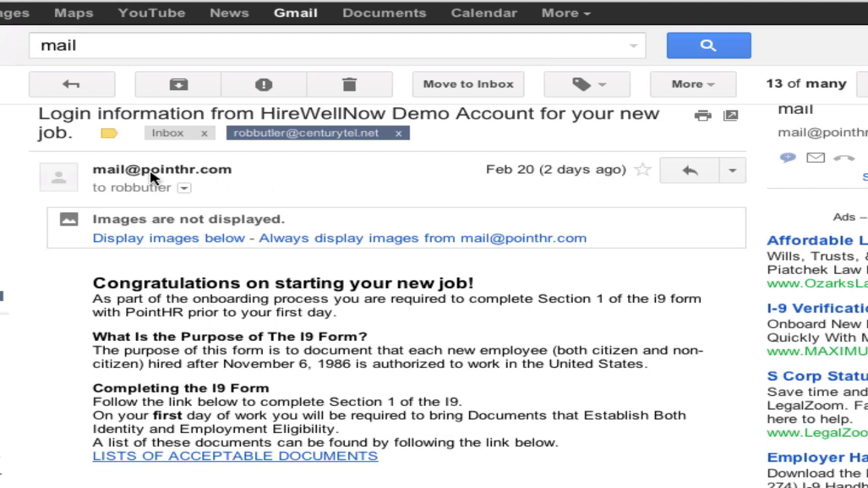
{"action": "scroll", "coordinate": [149, 169], "scroll_direction": "down", "scroll_amount": 1}
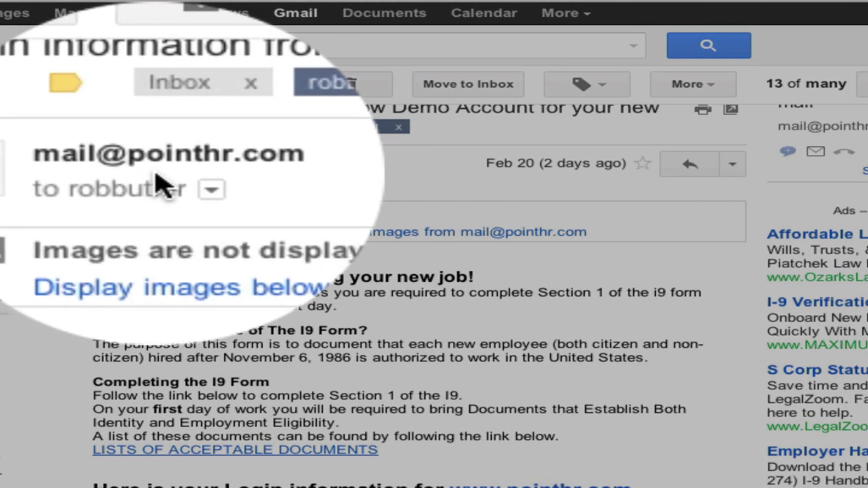
{"action": "scroll", "coordinate": [158, 179], "scroll_direction": "down", "scroll_amount": 3}
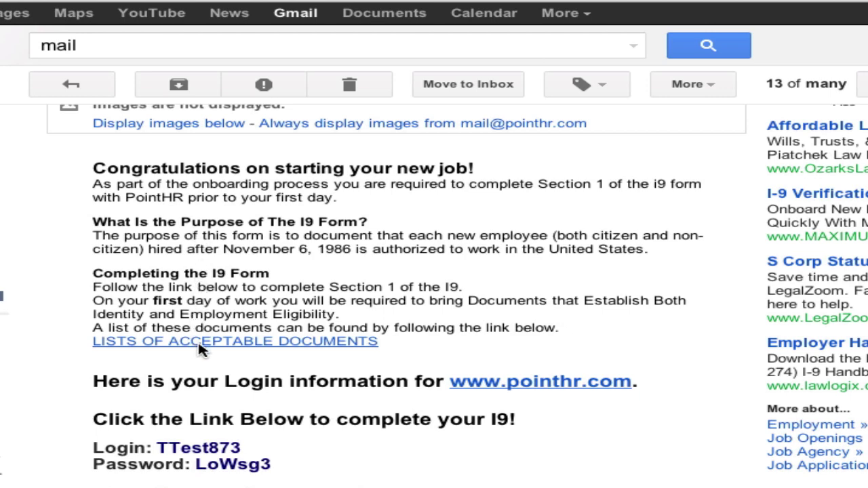
{"action": "scroll", "coordinate": [203, 349], "scroll_direction": "down", "scroll_amount": 1}
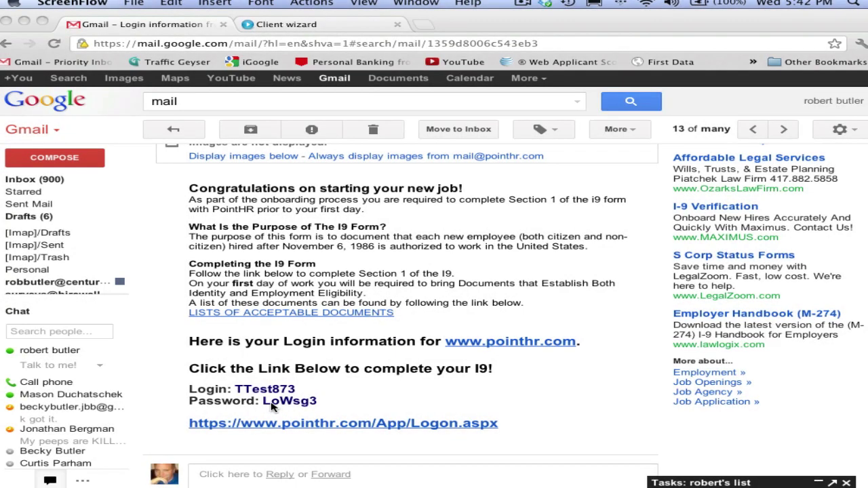
{"action": "scroll", "coordinate": [271, 406], "scroll_direction": "down", "scroll_amount": 1}
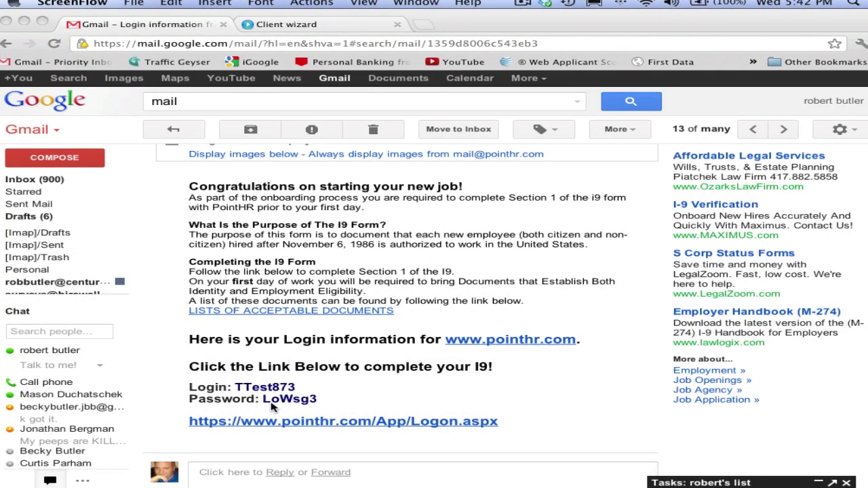
Sign in to PointHR from the emailed Logon.aspx link using the account password
{"action": "left_click", "coordinate": [341, 425]}
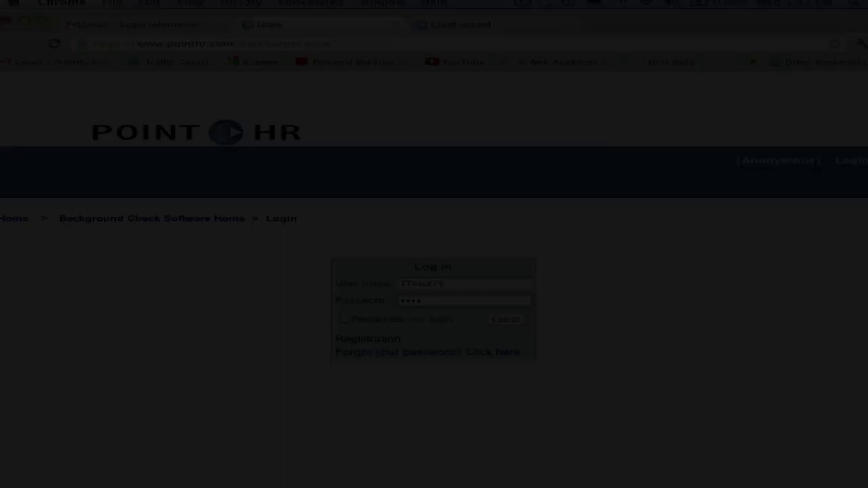
{"action": "type", "text": "••"}
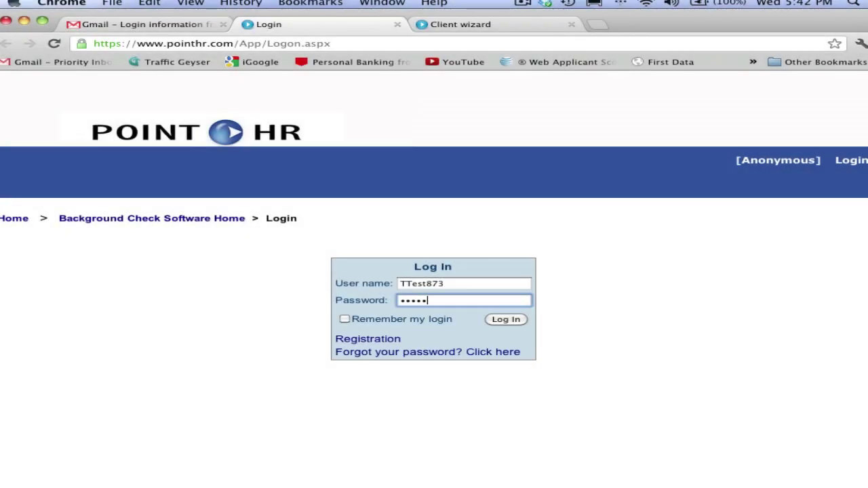
{"action": "left_click", "coordinate": [503, 321]}
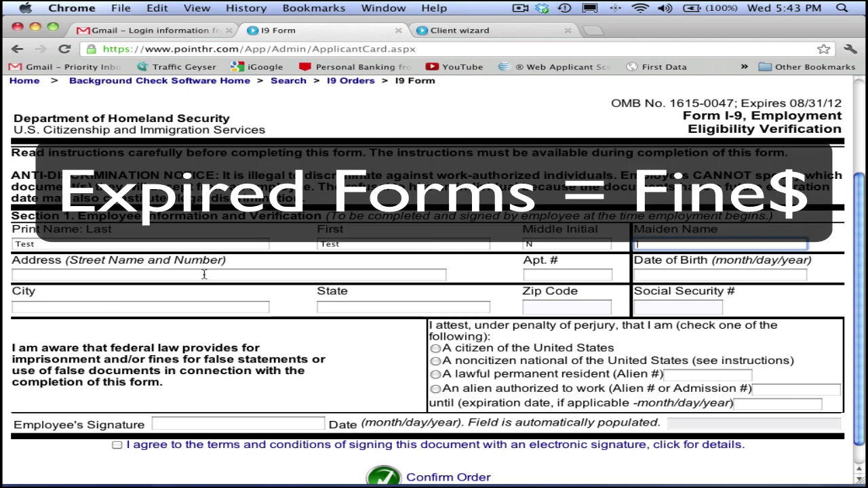
Enter the employee's street address, city Chicago, state IL and zip code
{"action": "left_click", "coordinate": [135, 275]}
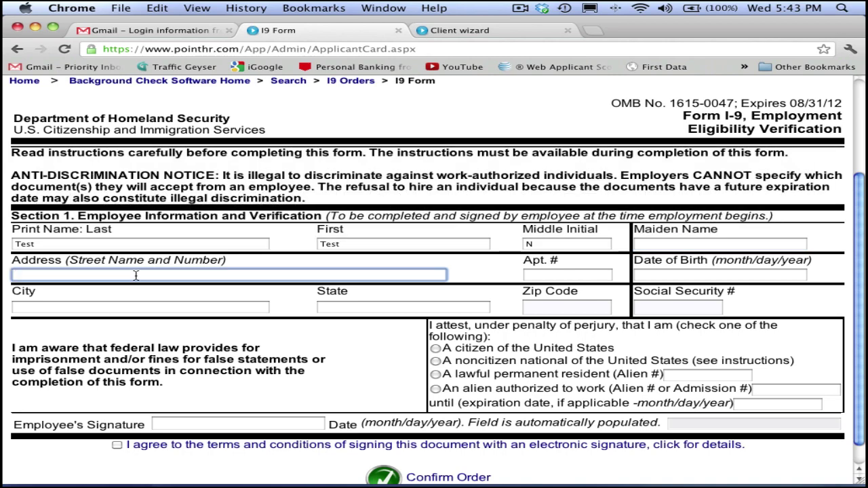
{"action": "type", "text": "anywhere usa"}
{"action": "key", "text": "Tab"}
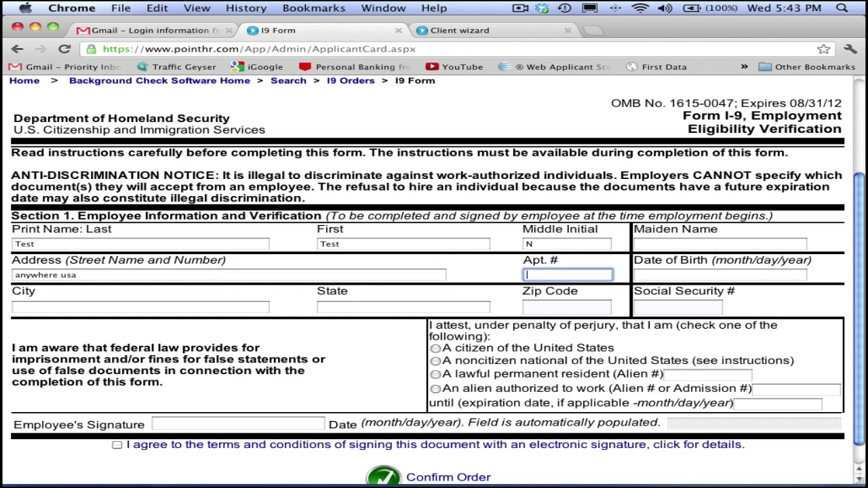
{"action": "key", "text": "Tab"}
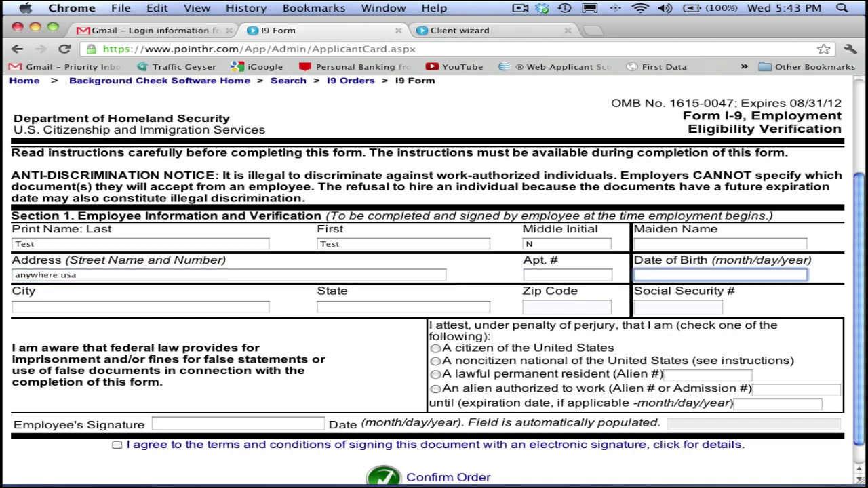
{"action": "key", "text": "Tab"}
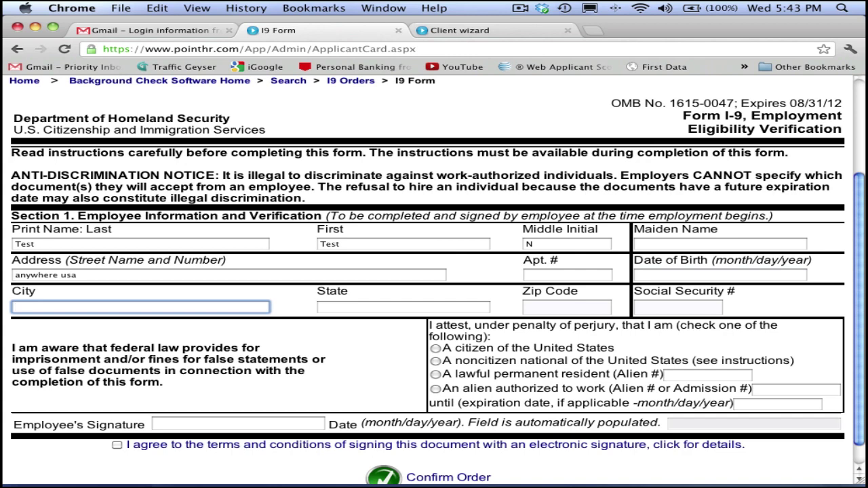
{"action": "type", "text": "Chicago"}
{"action": "key", "text": "Tab"}
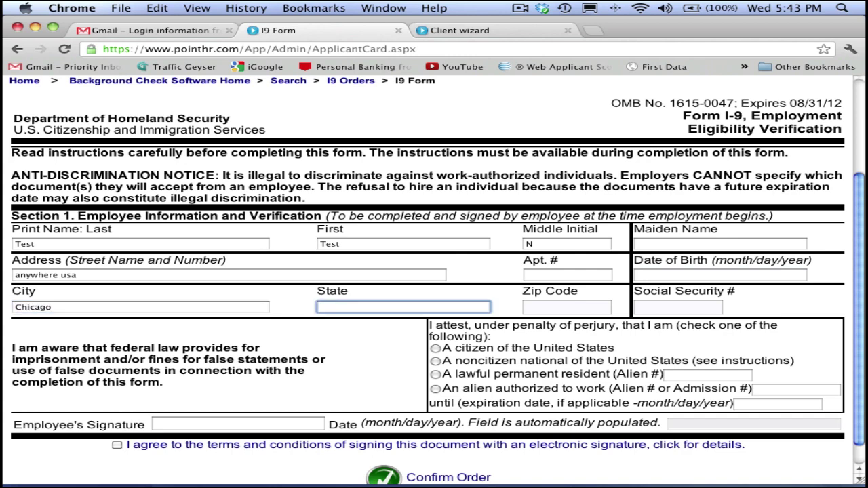
{"action": "type", "text": "IL"}
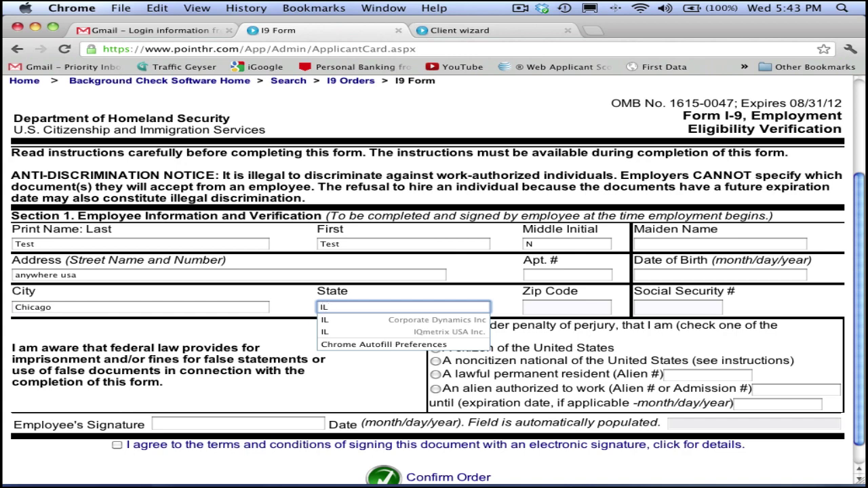
{"action": "key", "text": "Tab"}
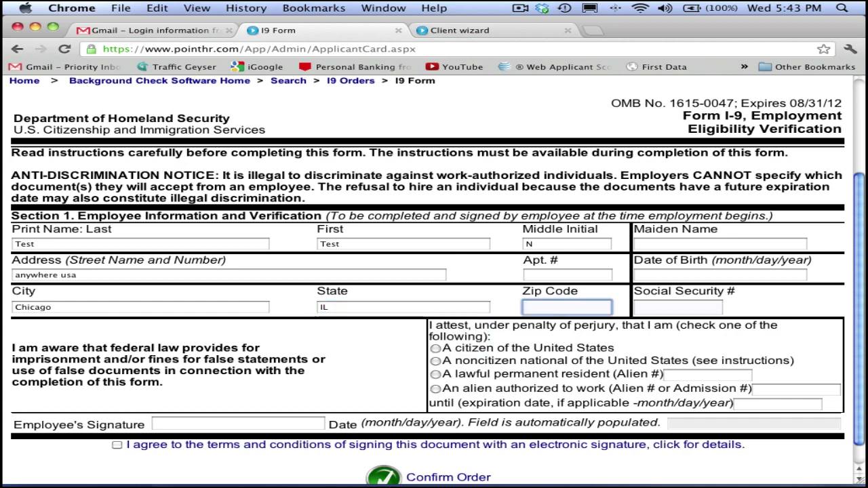
{"action": "type", "text": "55555"}
Enter the employee's Social Security number
{"action": "left_click", "coordinate": [678, 307]}
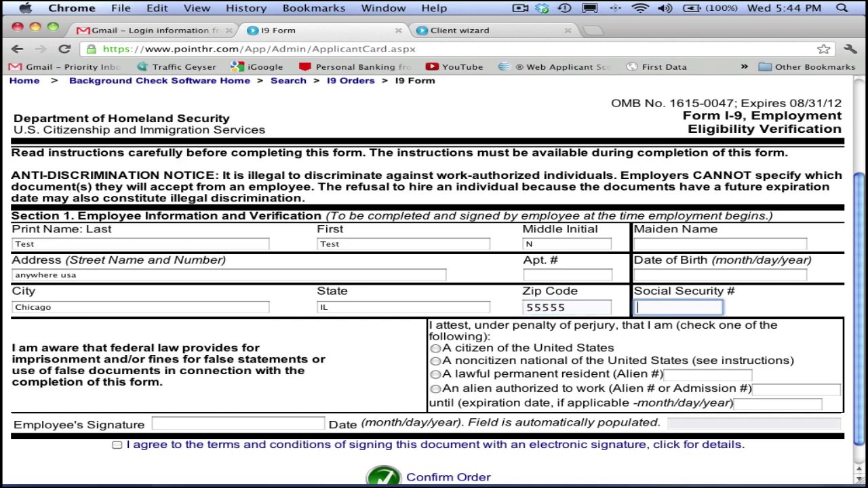
{"action": "type", "text": "555-55-555"}
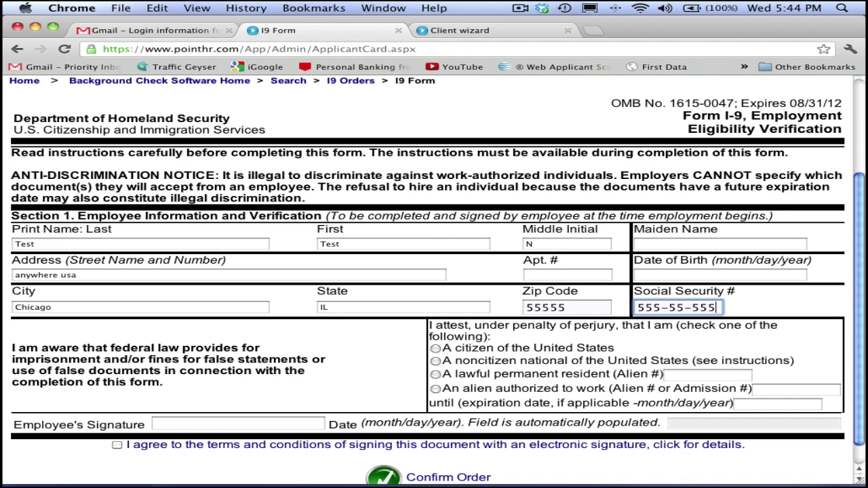
{"action": "type", "text": "5"}
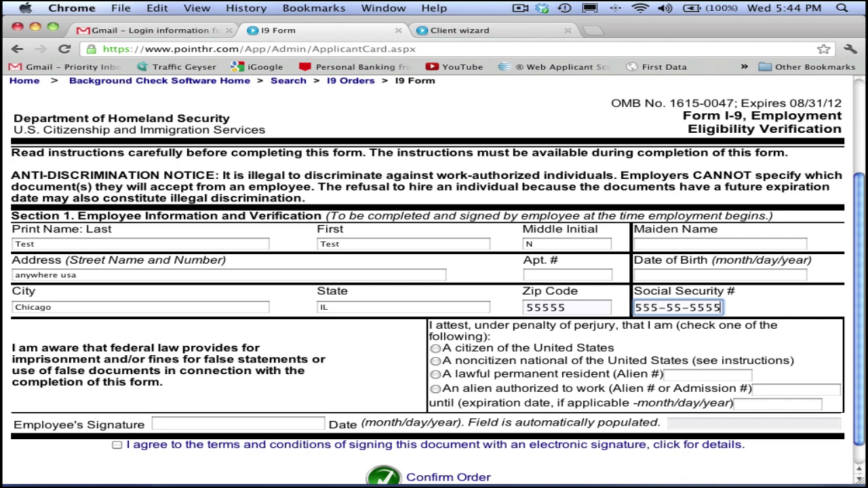
{"action": "scroll", "coordinate": [414, 312], "scroll_direction": "down", "scroll_amount": 1}
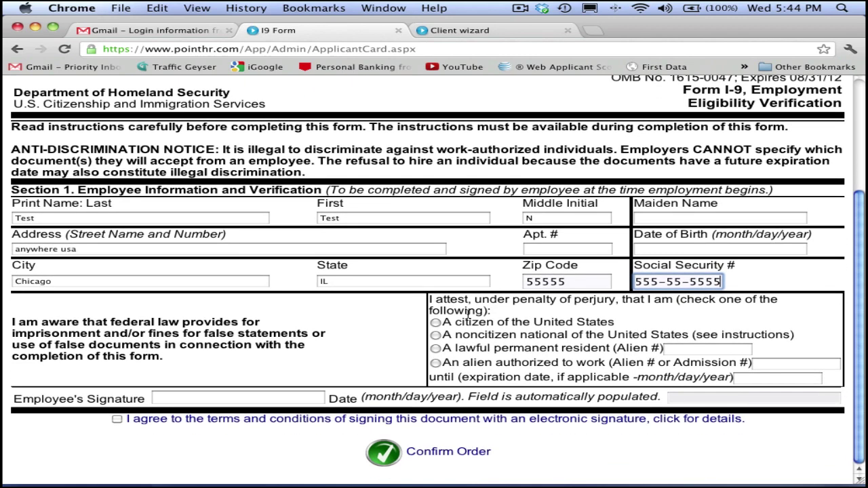
Mark the employee as a U.S. citizen and type the employee's name as the signature
{"action": "left_click", "coordinate": [437, 323]}
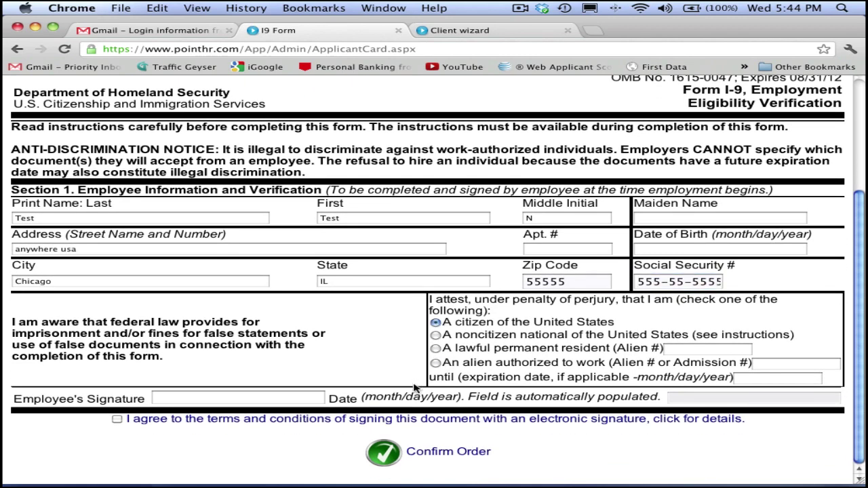
{"action": "left_click", "coordinate": [286, 396]}
{"action": "type", "text": "Test Test"}
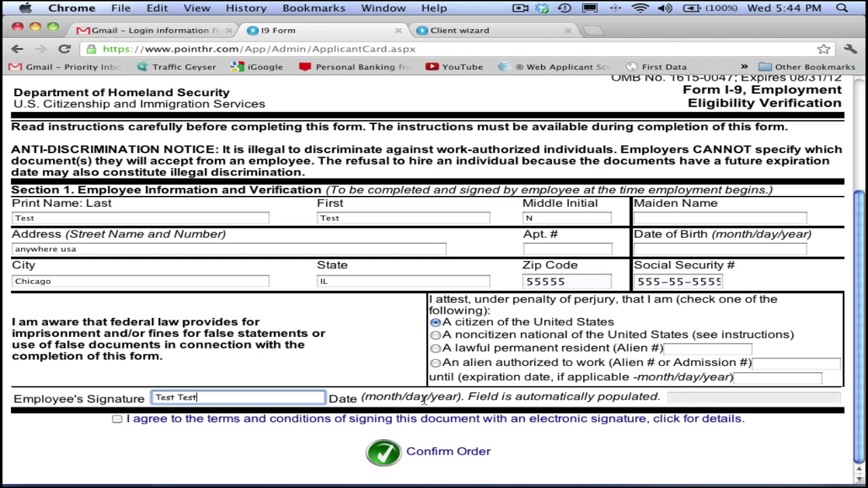
{"action": "left_click", "coordinate": [678, 400]}
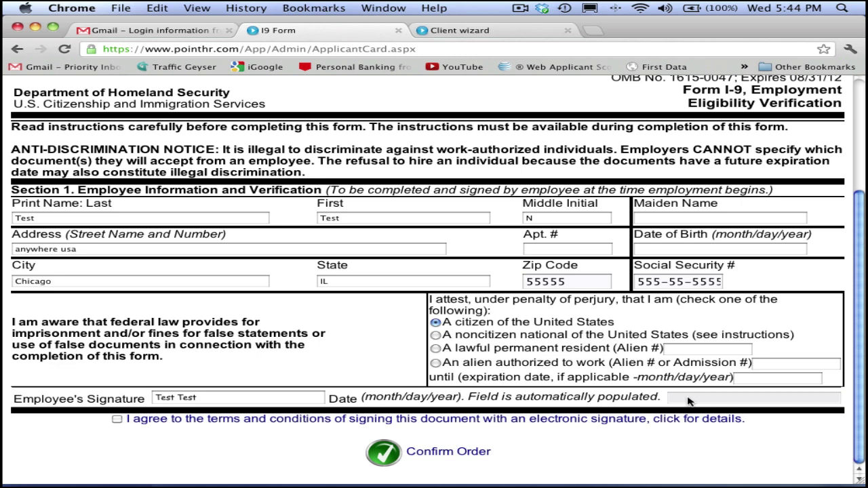
Accept the e-signature terms and submit via Confirm Order, which flags Date of Birth as missing
{"action": "left_click", "coordinate": [116, 420]}
{"action": "key", "text": "super+shift+2"}
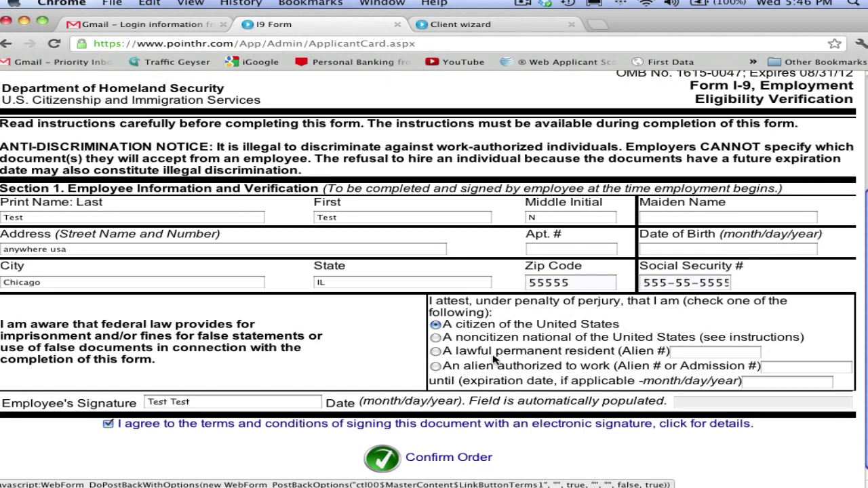
{"action": "left_click", "coordinate": [444, 464]}
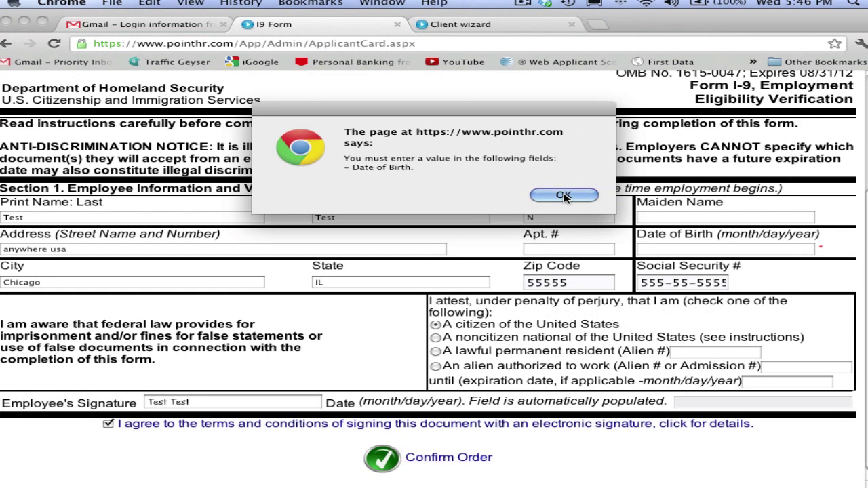
{"action": "left_click", "coordinate": [564, 196]}
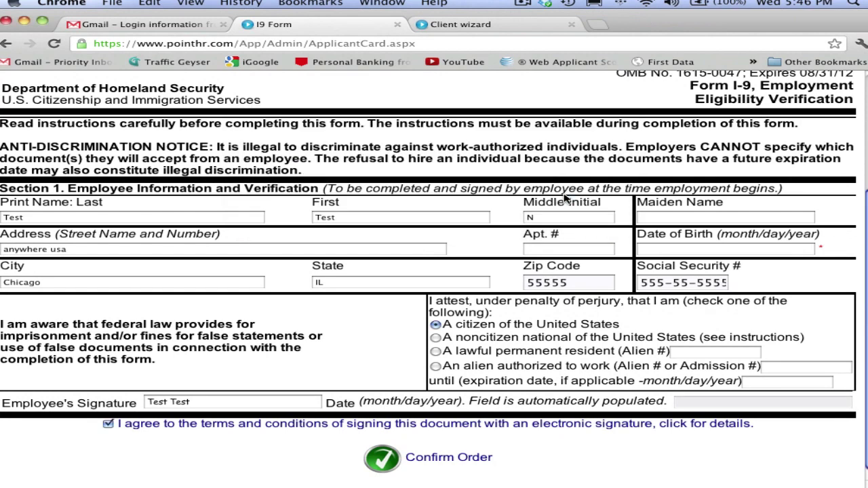
{"action": "left_click", "coordinate": [671, 247]}
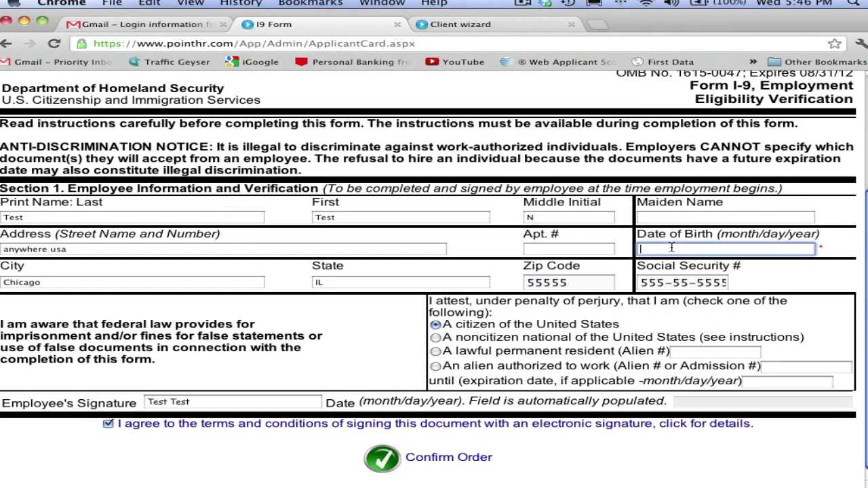
{"action": "type", "text": "07"}
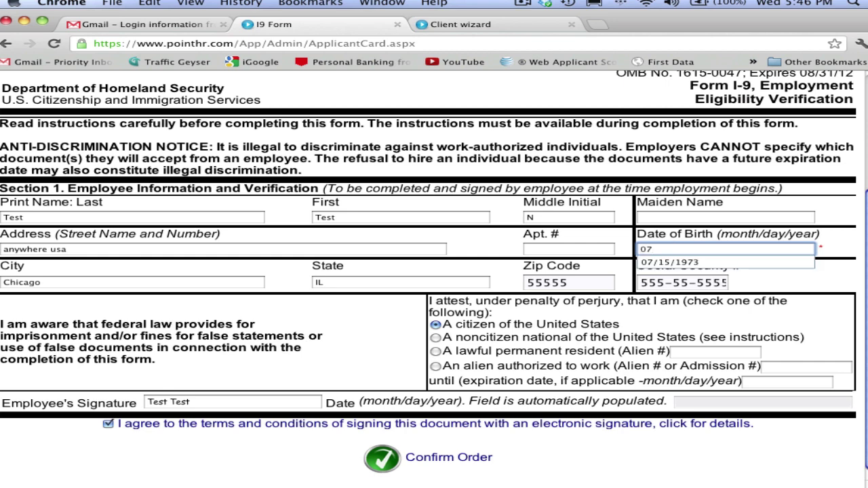
{"action": "key", "text": "Down"}
{"action": "key", "text": "Return"}
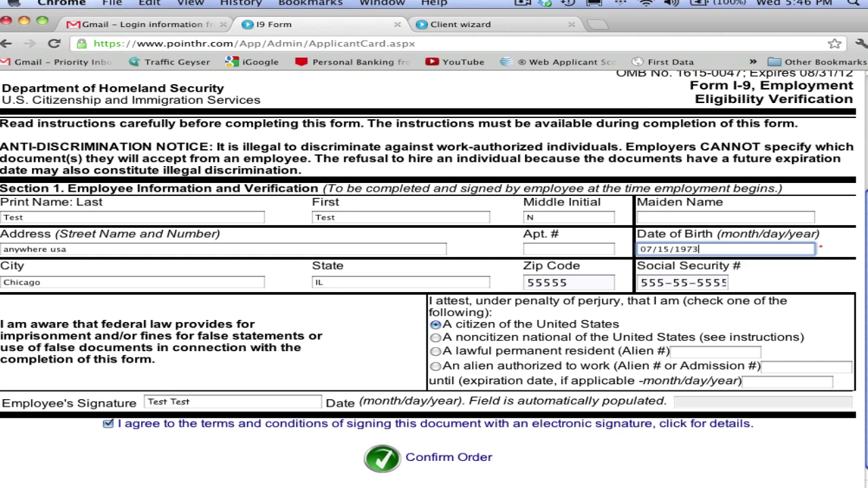
{"action": "left_click", "coordinate": [448, 460]}
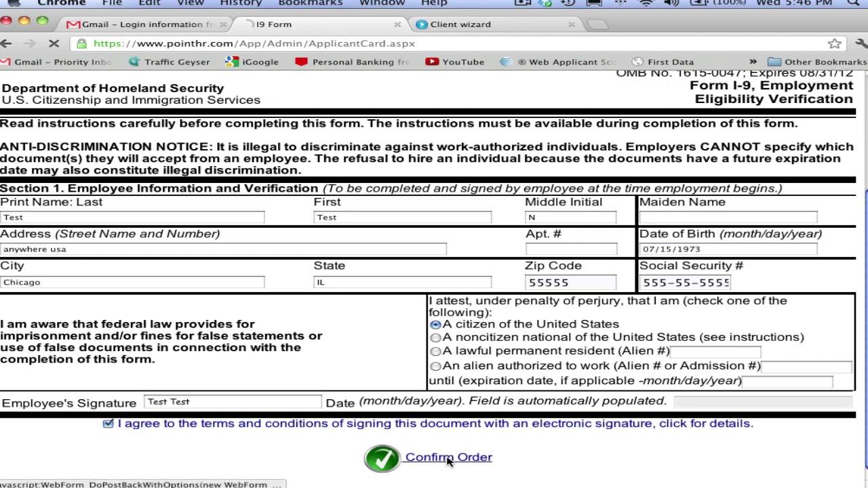